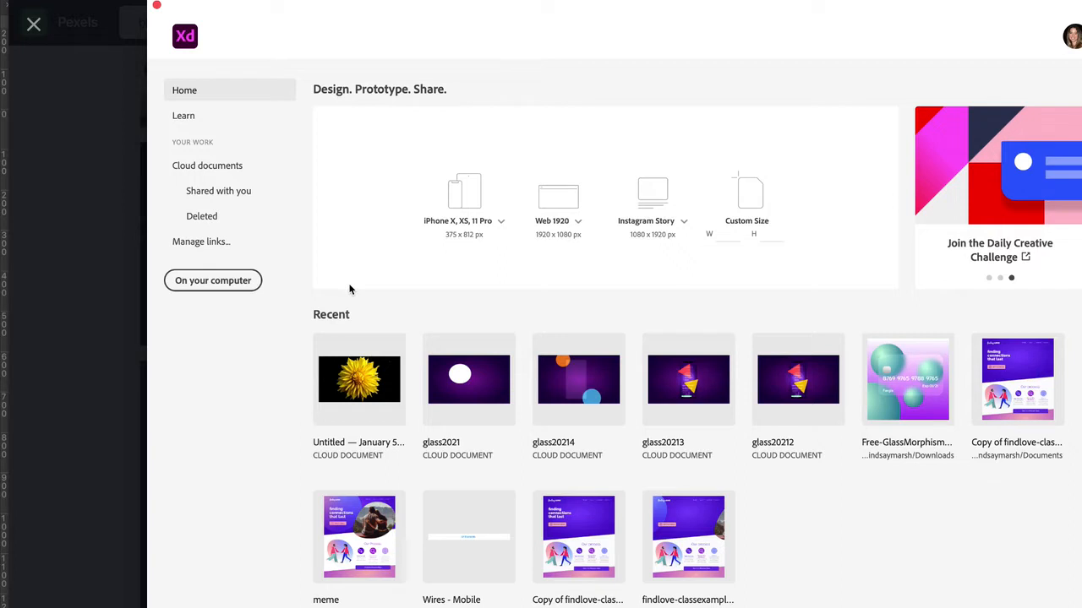
Switch to Pexels, close the yellow flower photo and browse the "black background" search results.
{"action": "left_click", "coordinate": [113, 231]}
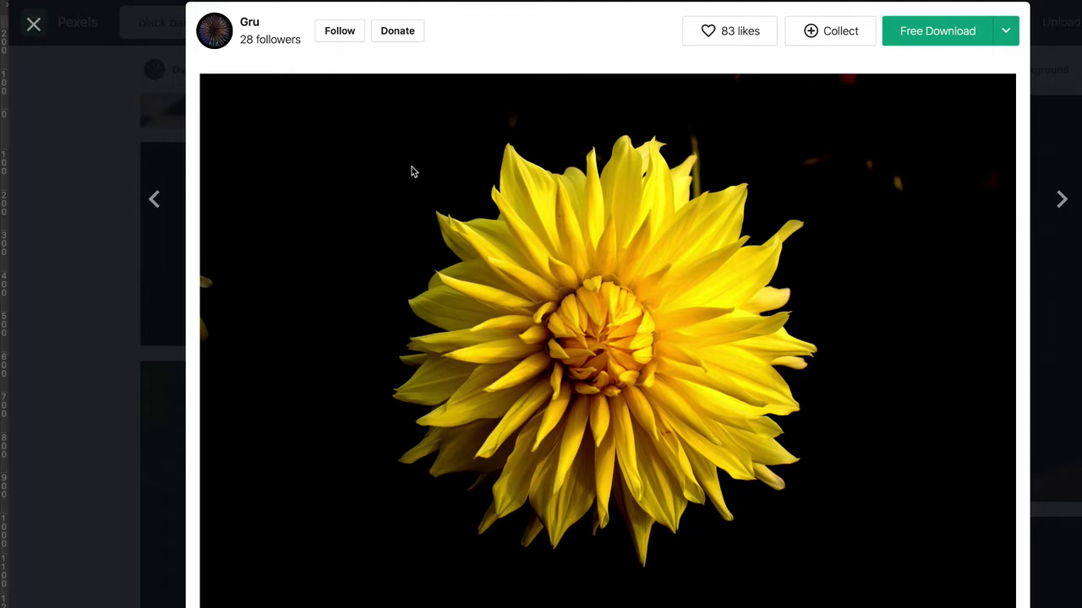
{"action": "left_click", "coordinate": [103, 302]}
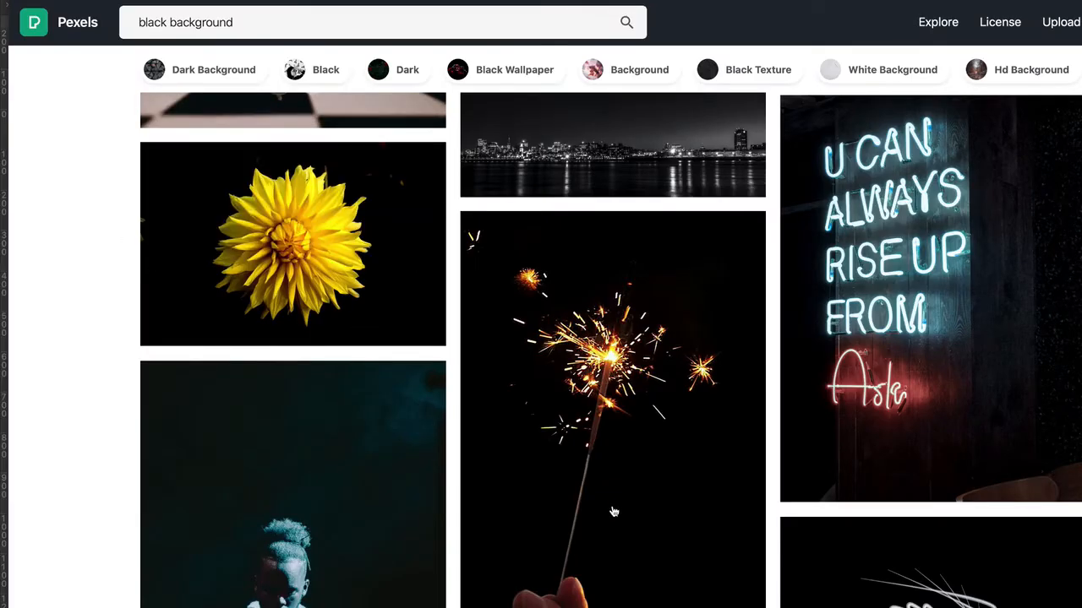
{"action": "scroll", "coordinate": [613, 511], "scroll_direction": "up", "scroll_amount": 4}
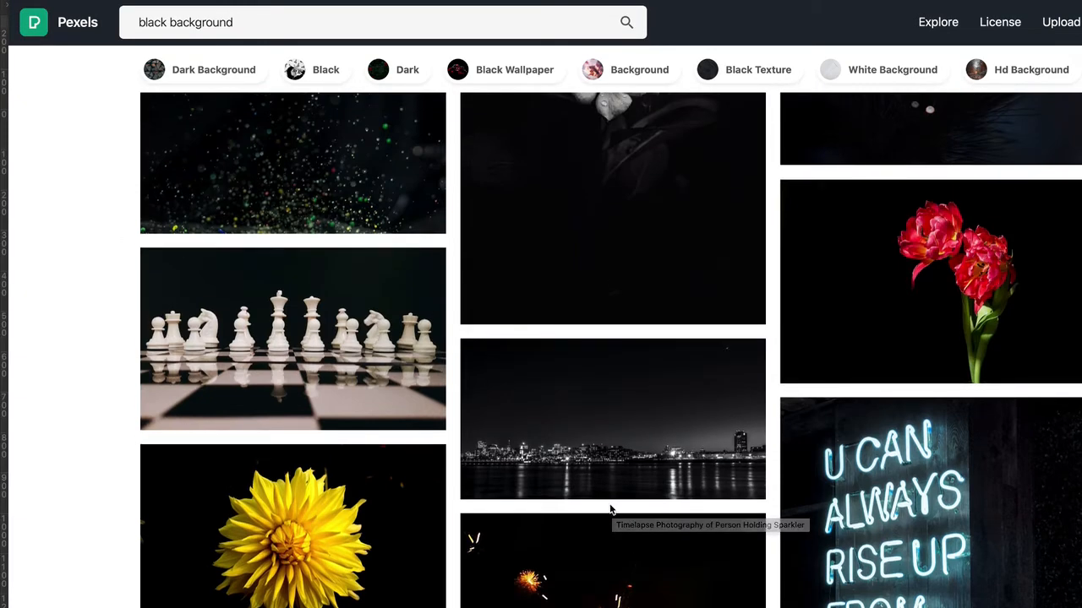
{"action": "mouse_move", "coordinate": [572, 492]}
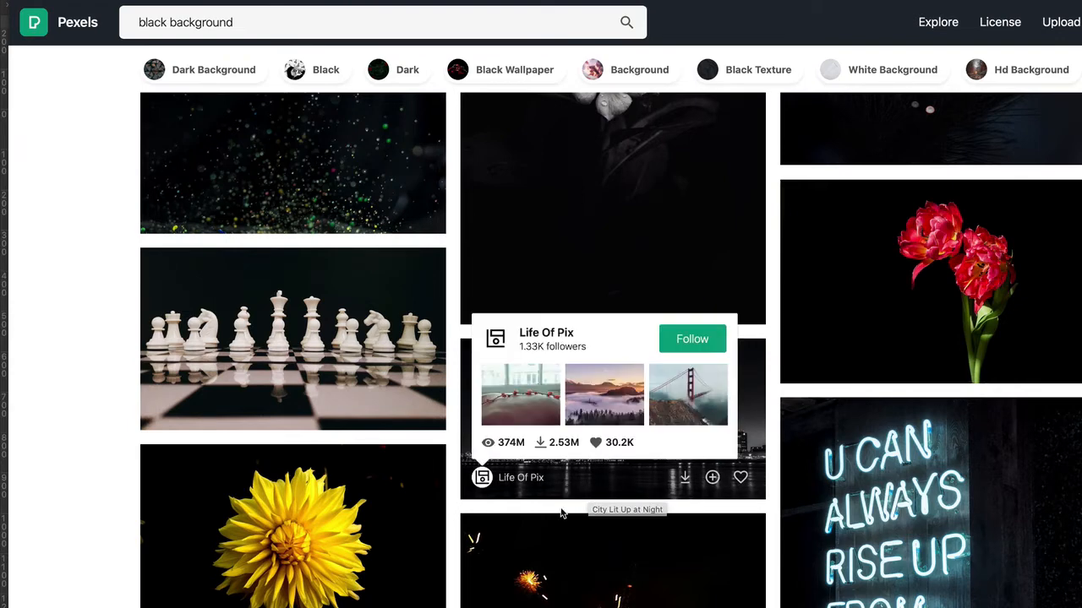
In Adobe XD, create a Web 1920 document and place the yellow flower photo from the Downloads folder on the artboard.
{"action": "key", "text": "super+Tab"}
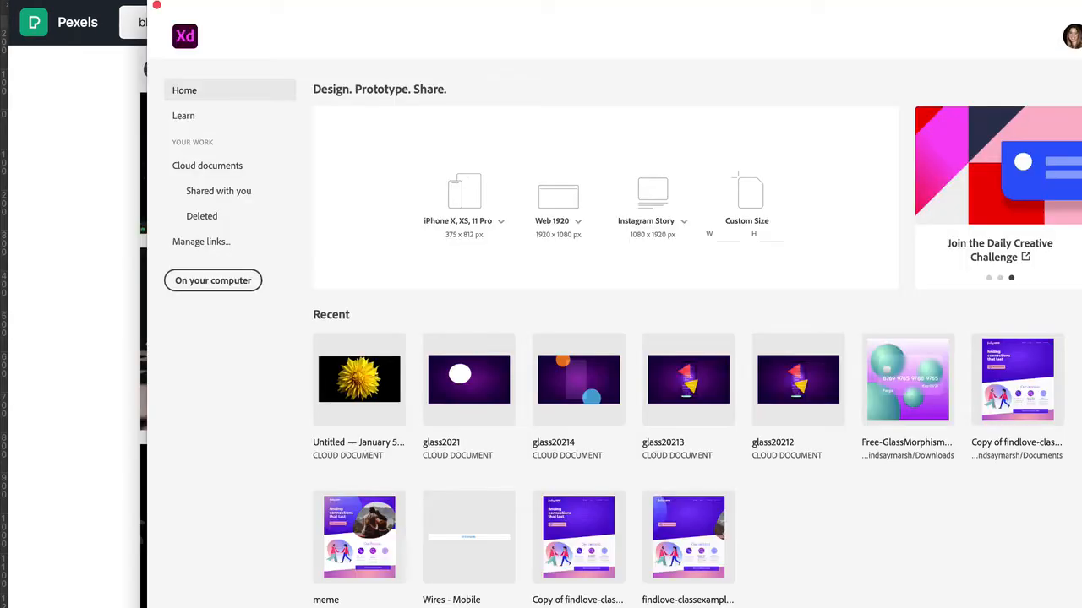
{"action": "left_click", "coordinate": [554, 205]}
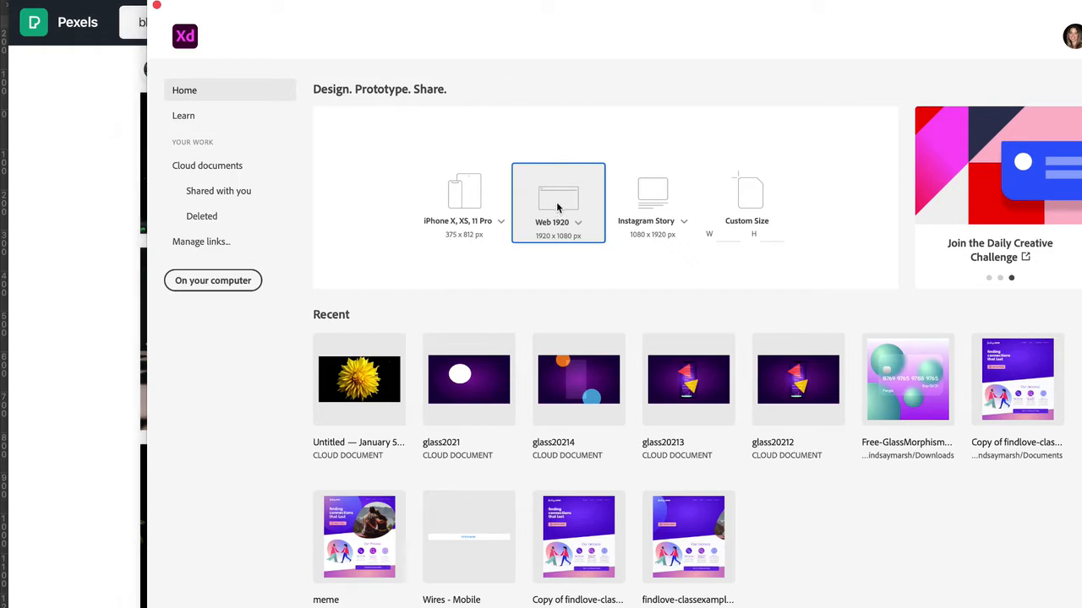
{"action": "key", "text": "super+Tab"}
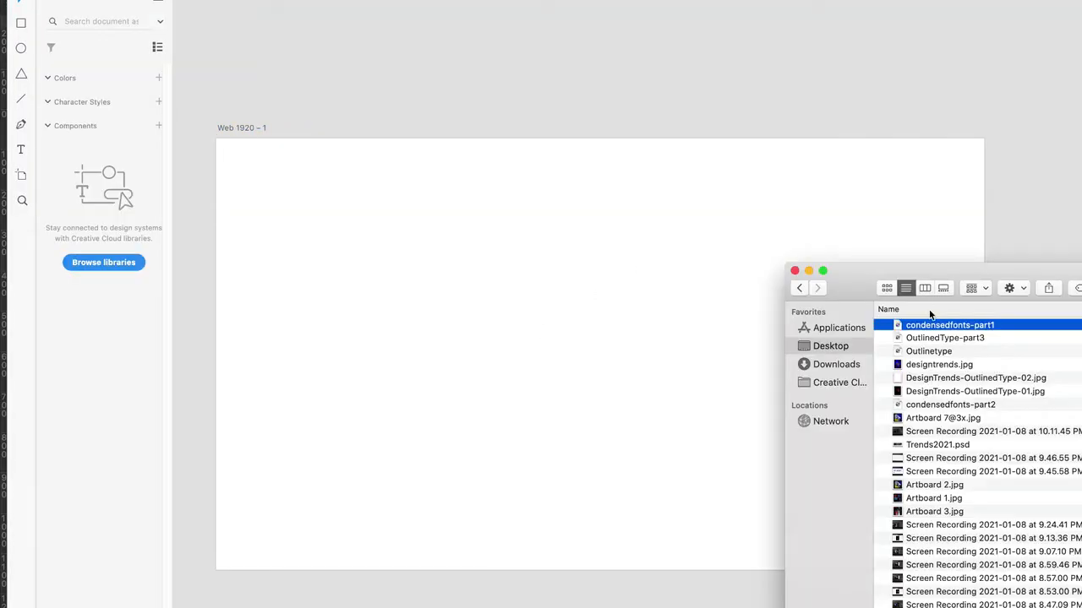
{"action": "left_click", "coordinate": [836, 364]}
{"action": "left_click_drag", "start_coordinate": [918, 324], "coordinate": [520, 313]}
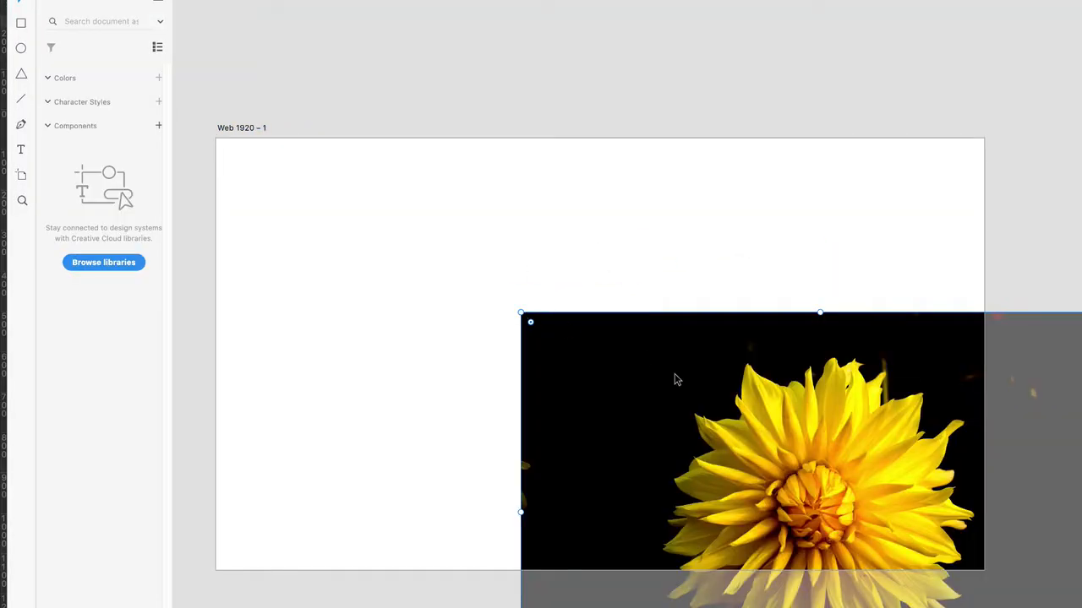
Align the flower photo with the artboard's left edge, enlarge it to cover the whole artboard, and shift it up to centre the flower.
{"action": "left_click_drag", "start_coordinate": [676, 380], "coordinate": [398, 227]}
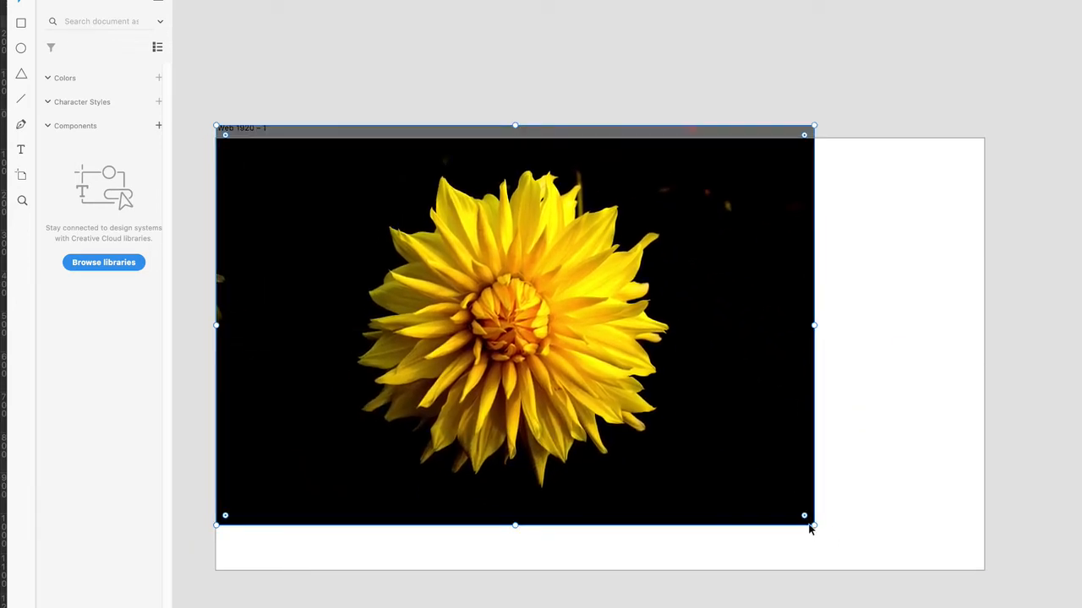
{"action": "left_click_drag", "start_coordinate": [809, 529], "coordinate": [995, 607]}
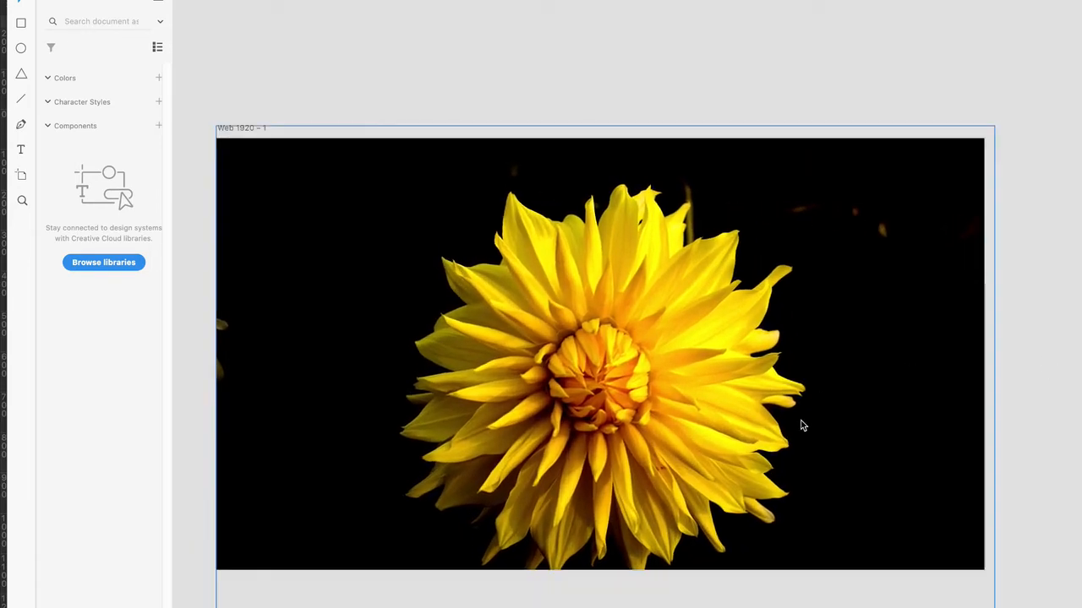
{"action": "left_click_drag", "start_coordinate": [716, 422], "coordinate": [713, 381]}
{"action": "left_click", "coordinate": [497, 67]}
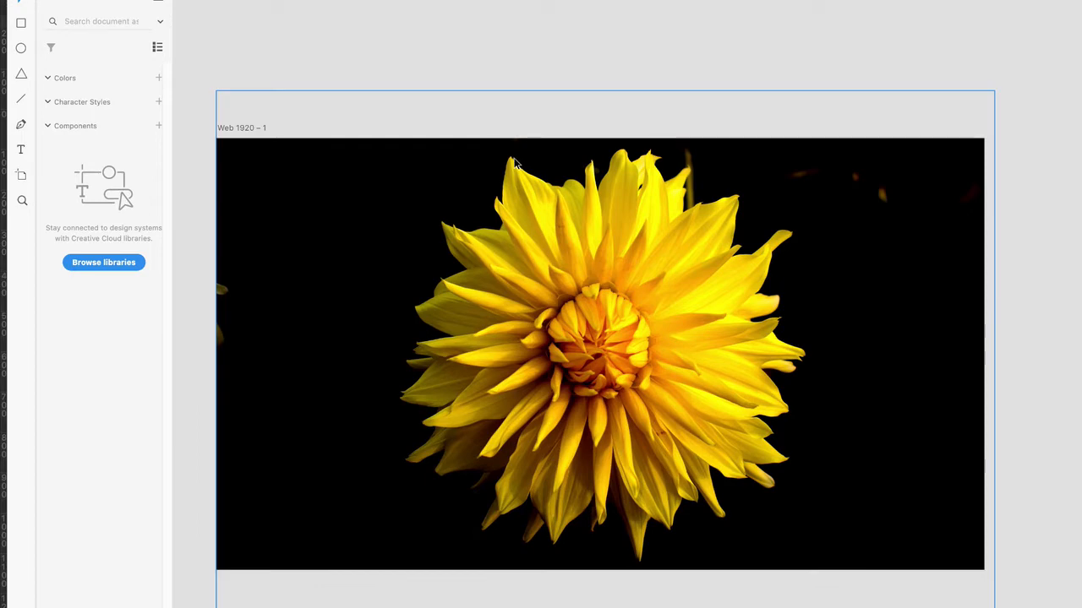
Draw a rectangle about 967 by 531 px over the middle of the flower.
{"action": "left_click", "coordinate": [18, 24]}
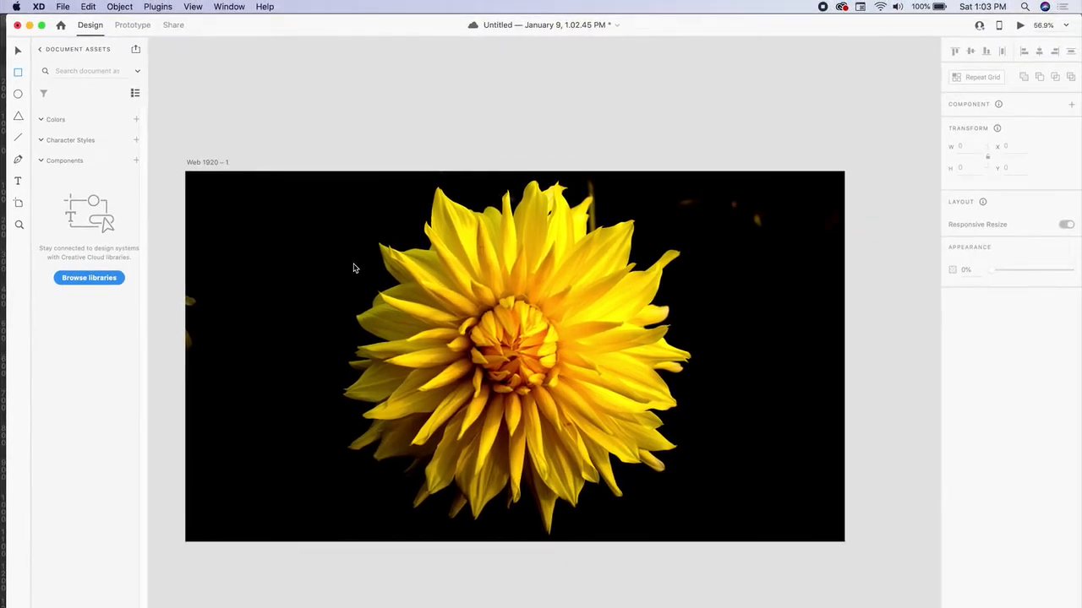
{"action": "left_click_drag", "start_coordinate": [354, 268], "coordinate": [682, 446]}
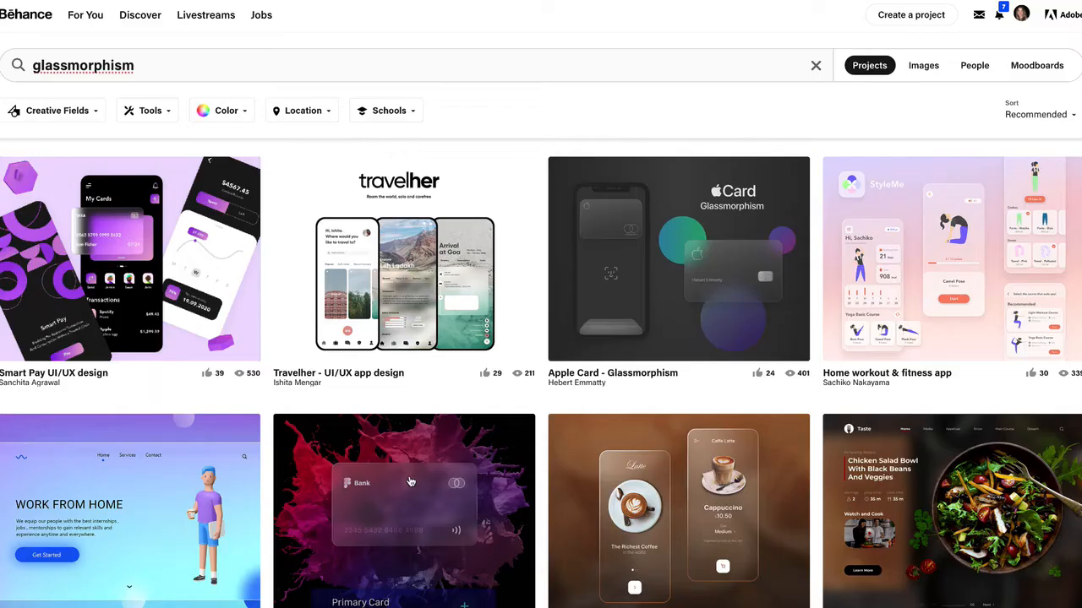
Open the Behance glassmorphism project with the bank card and examine how its frosted glass card is styled.
{"action": "left_click", "coordinate": [409, 476]}
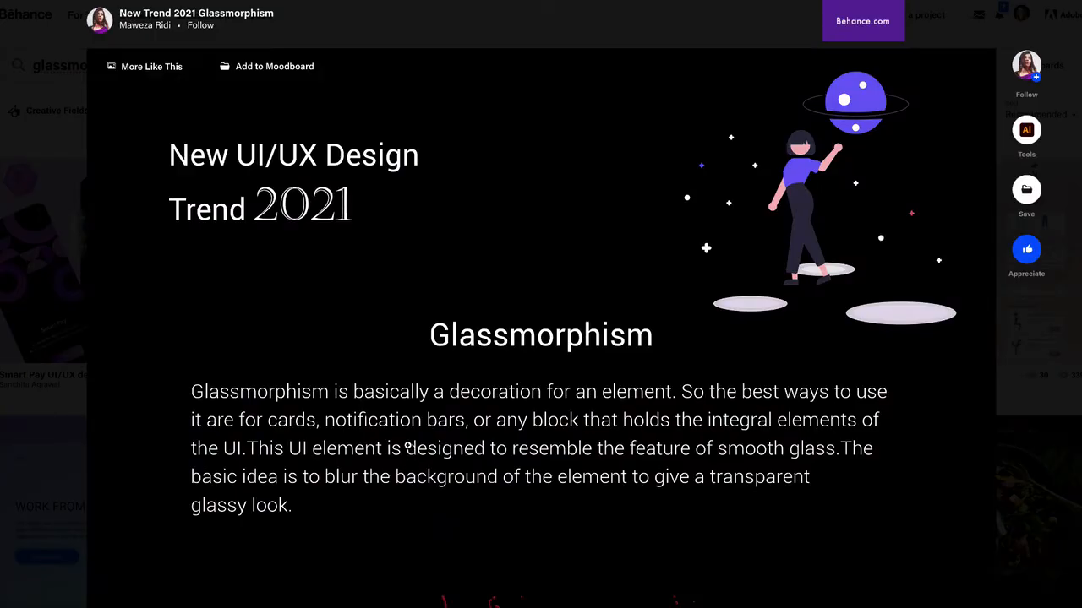
{"action": "scroll", "coordinate": [407, 446], "scroll_direction": "down", "scroll_amount": 6}
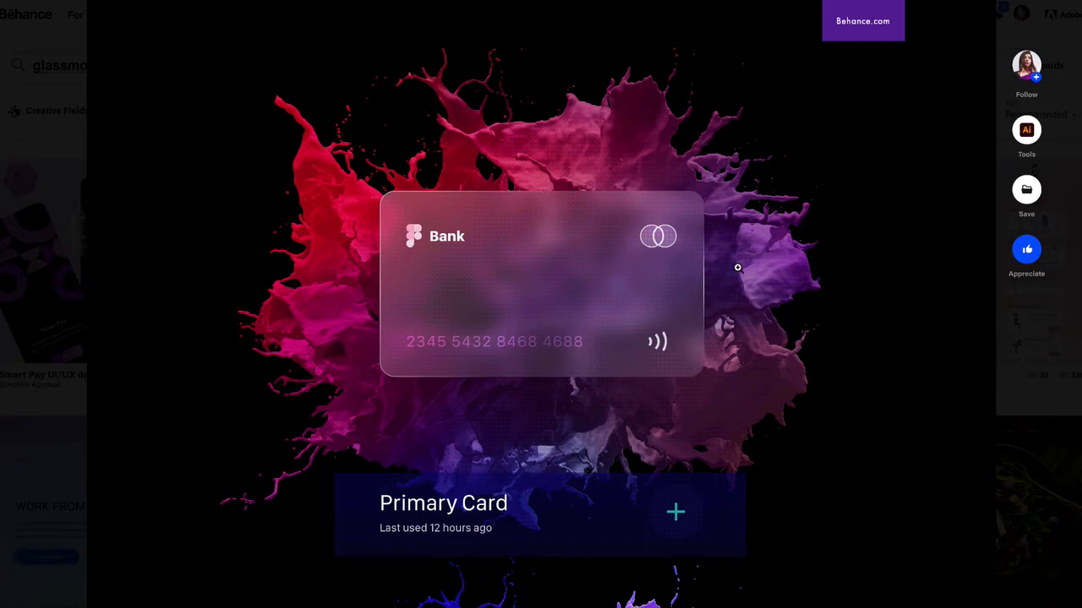
{"action": "scroll", "coordinate": [737, 267], "scroll_direction": "up", "scroll_amount": 8}
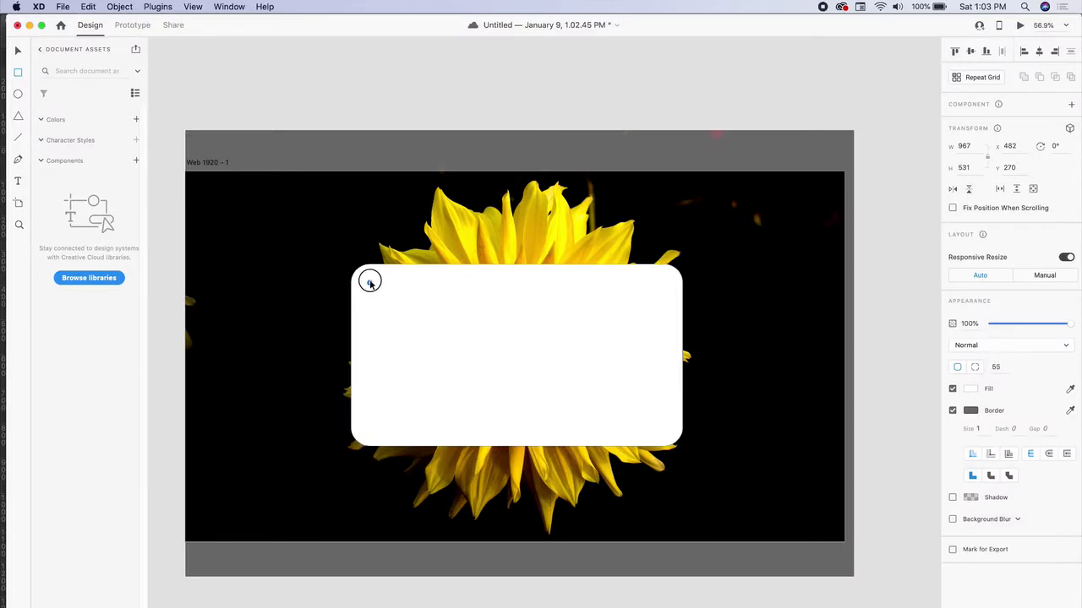
Round the rectangle's corners to a radius of 20 and enable Background Blur on it.
{"action": "left_click_drag", "start_coordinate": [362, 278], "coordinate": [358, 273]}
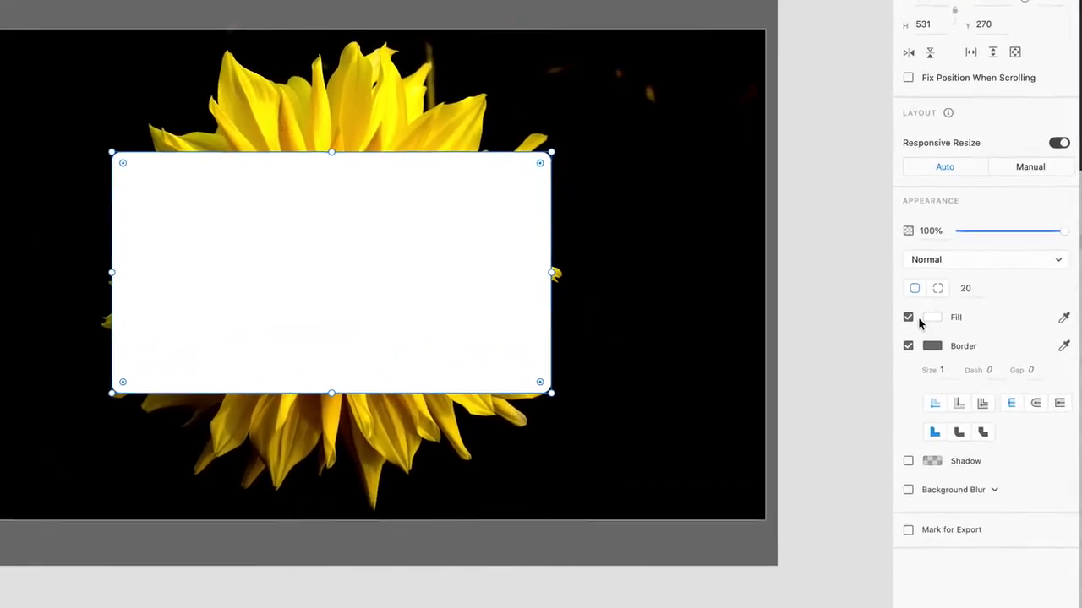
{"action": "left_click", "coordinate": [903, 488]}
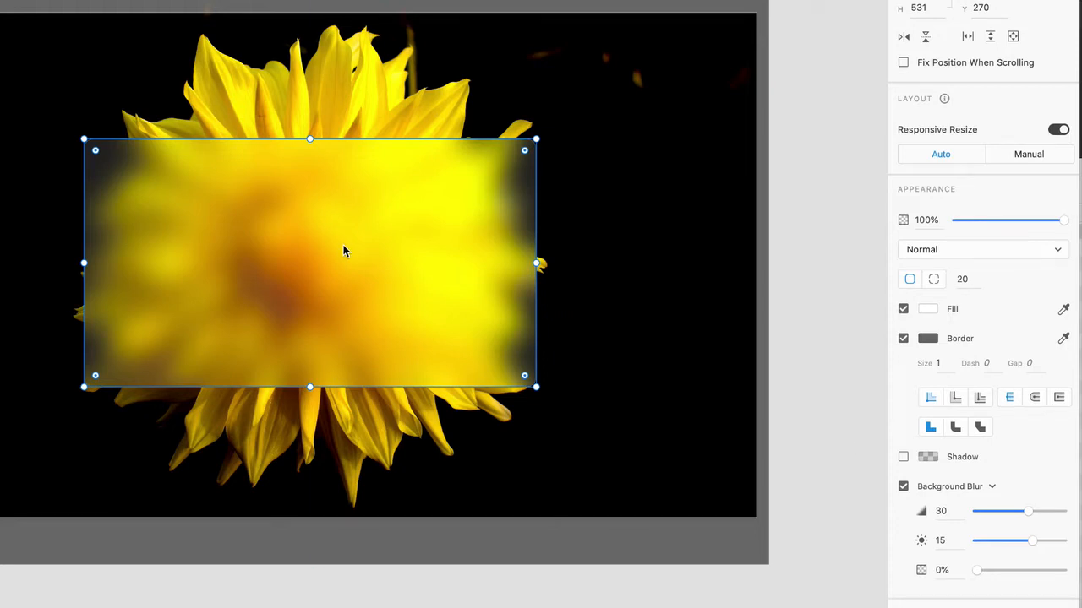
{"action": "key", "text": "r"}
{"action": "left_click", "coordinate": [392, 255]}
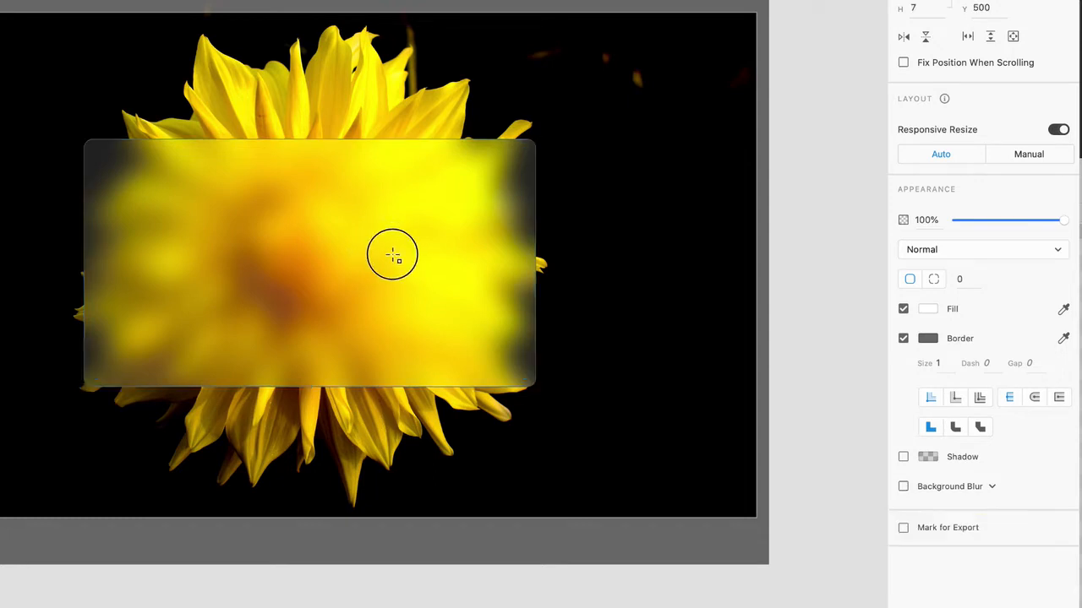
{"action": "left_click_drag", "start_coordinate": [392, 255], "coordinate": [383, 292]}
Try rotating the blurred card to a nearly upright angle over the flower and undo the rotation.
{"action": "mouse_move", "coordinate": [418, 270]}
{"action": "left_mouse_down"}
{"action": "mouse_move", "coordinate": [401, 295]}
{"action": "mouse_move", "coordinate": [308, 273]}
{"action": "mouse_move", "coordinate": [295, 201]}
{"action": "mouse_move", "coordinate": [459, 183]}
{"action": "mouse_move", "coordinate": [495, 270]}
{"action": "mouse_move", "coordinate": [397, 314]}
{"action": "mouse_move", "coordinate": [310, 232]}
{"action": "mouse_move", "coordinate": [280, 241]}
{"action": "mouse_move", "coordinate": [203, 215]}
{"action": "mouse_move", "coordinate": [218, 164]}
{"action": "mouse_move", "coordinate": [305, 124]}
{"action": "mouse_move", "coordinate": [449, 101]}
{"action": "mouse_move", "coordinate": [586, 161]}
{"action": "mouse_move", "coordinate": [656, 253]}
{"action": "mouse_move", "coordinate": [638, 370]}
{"action": "mouse_move", "coordinate": [553, 392]}
{"action": "mouse_move", "coordinate": [362, 364]}
{"action": "mouse_move", "coordinate": [364, 273]}
{"action": "mouse_move", "coordinate": [415, 276]}
{"action": "mouse_move", "coordinate": [414, 263]}
{"action": "left_mouse_up"}
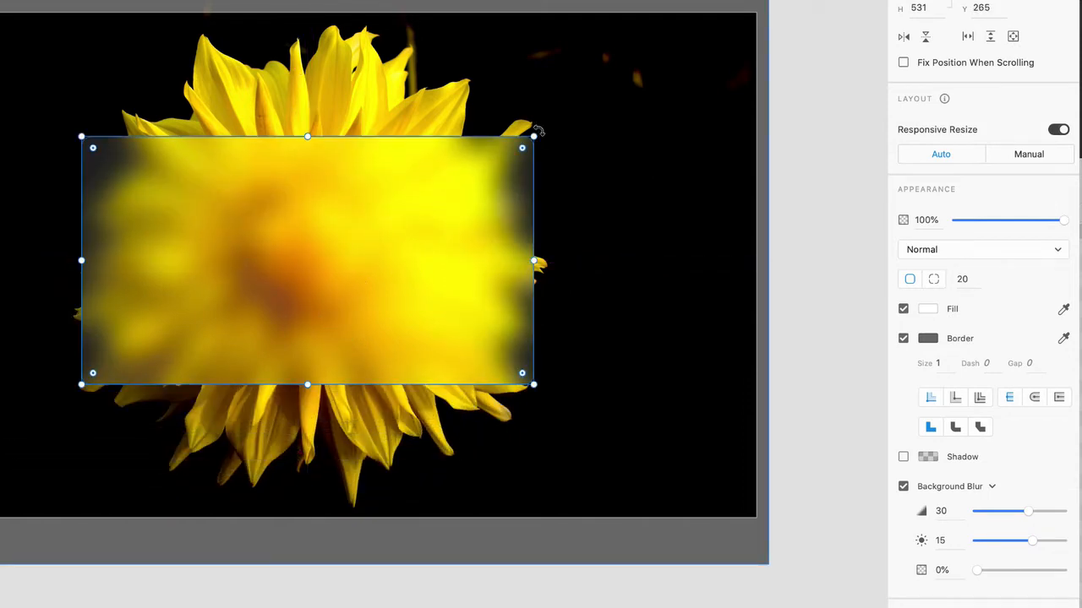
{"action": "left_click_drag", "start_coordinate": [538, 131], "coordinate": [357, 336]}
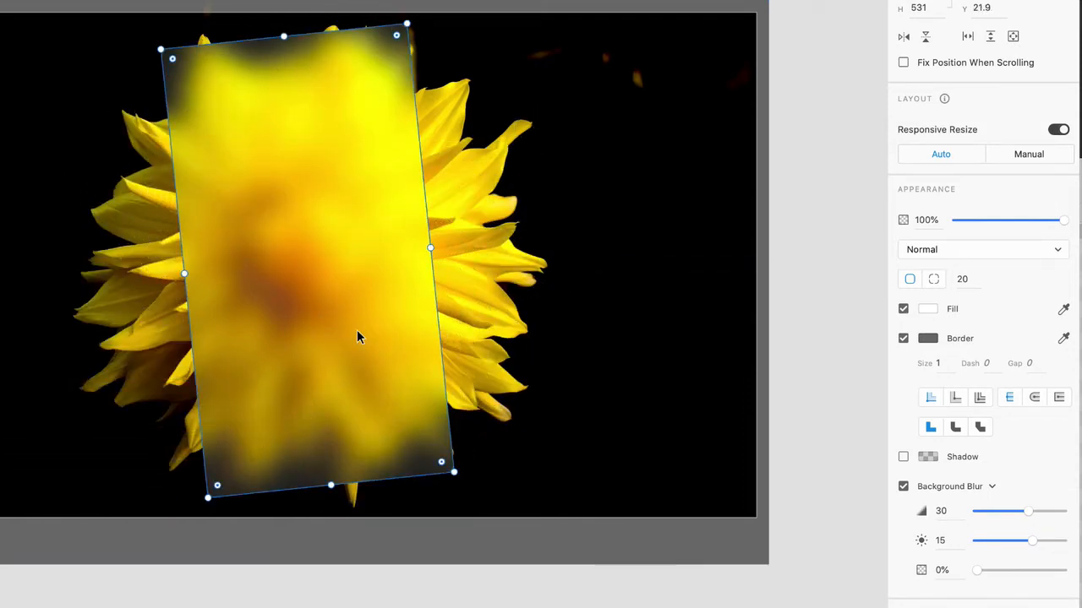
{"action": "key", "text": "super+z"}
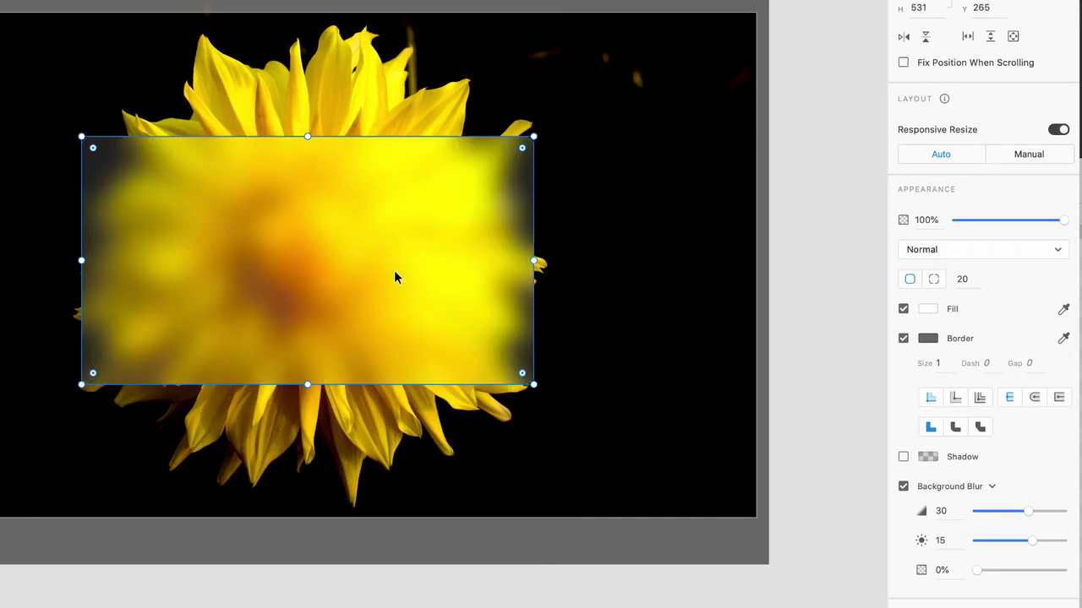
Move the blurred card around the flower to test the effect and place it back over the flower's centre.
{"action": "mouse_move", "coordinate": [396, 278]}
{"action": "left_mouse_down"}
{"action": "mouse_move", "coordinate": [314, 278]}
{"action": "mouse_move", "coordinate": [301, 251]}
{"action": "mouse_move", "coordinate": [397, 282]}
{"action": "mouse_move", "coordinate": [366, 241]}
{"action": "mouse_move", "coordinate": [395, 274]}
{"action": "left_mouse_up"}
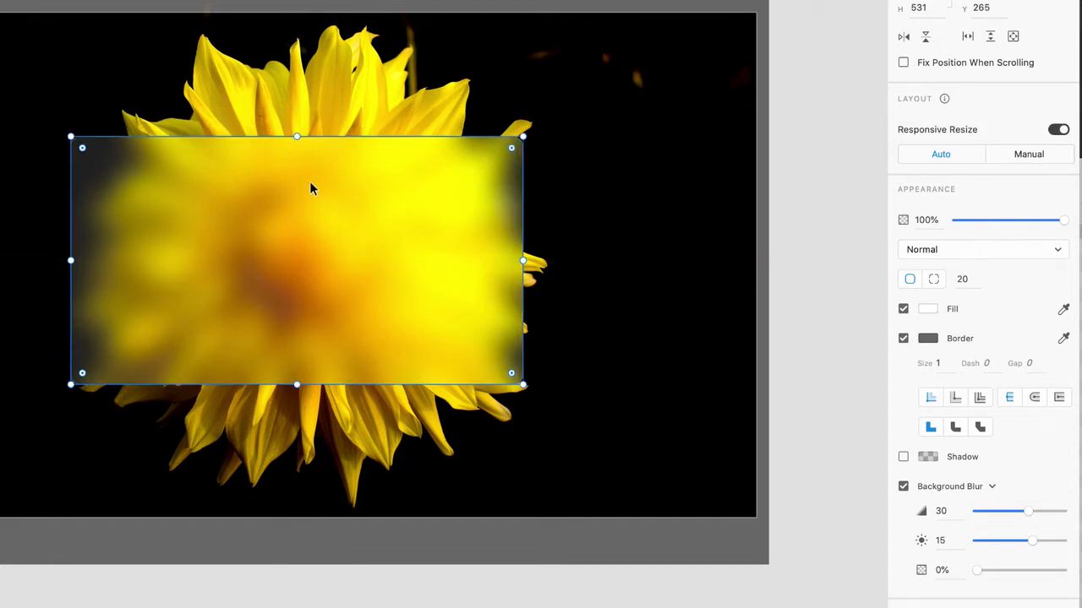
{"action": "left_click_drag", "start_coordinate": [305, 207], "coordinate": [174, 65]}
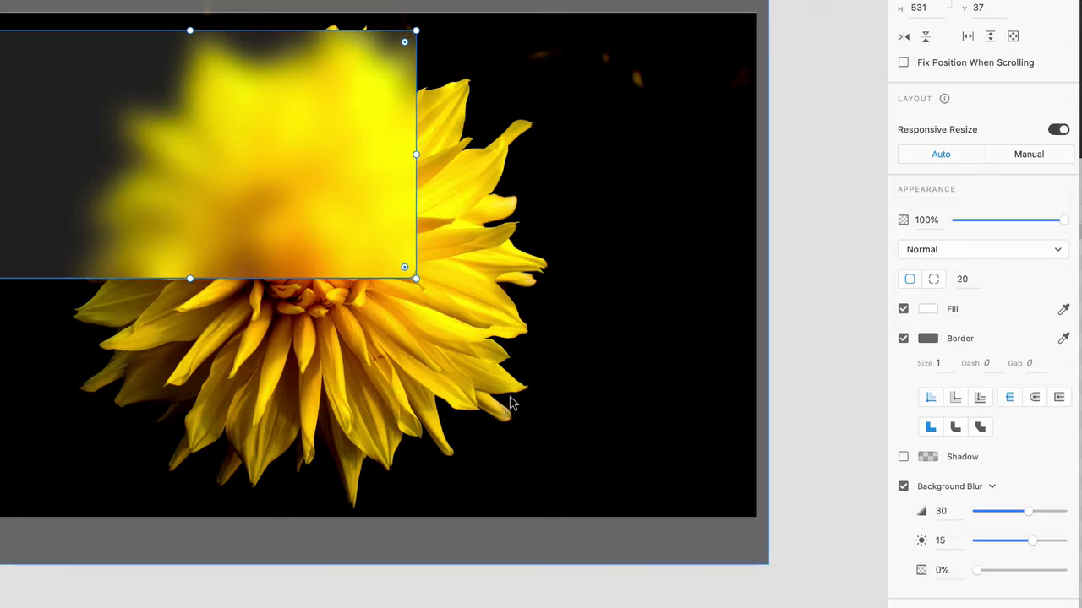
{"action": "left_click_drag", "start_coordinate": [347, 232], "coordinate": [466, 316]}
{"action": "scroll", "coordinate": [344, 287], "scroll_direction": "up", "scroll_amount": 2}
{"action": "scroll", "coordinate": [344, 286], "scroll_direction": "down", "scroll_amount": 1}
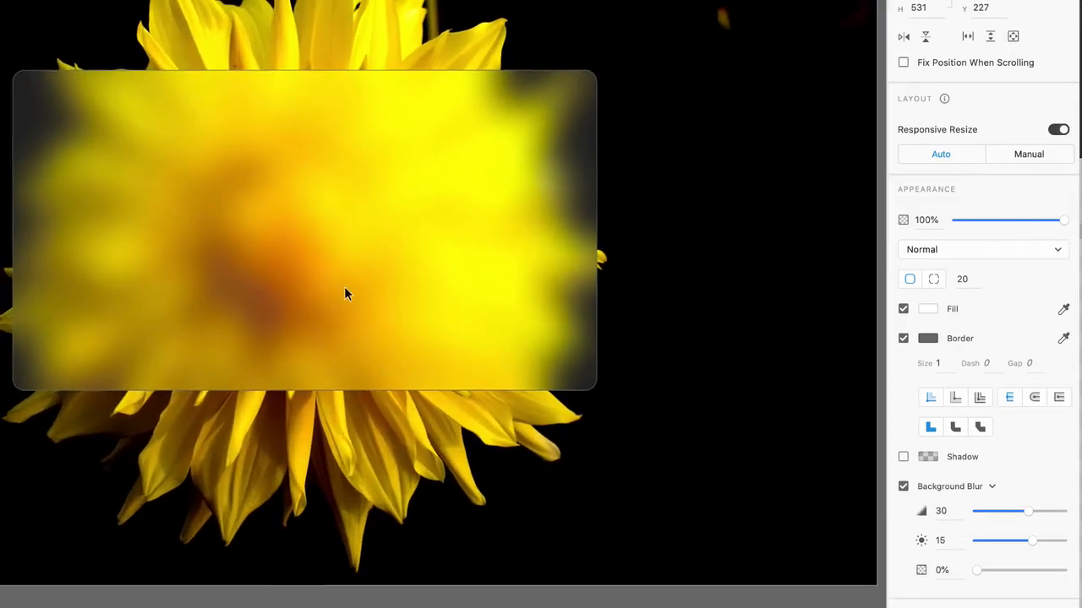
{"action": "scroll", "coordinate": [344, 286], "scroll_direction": "up", "scroll_amount": 1}
{"action": "scroll", "coordinate": [344, 286], "scroll_direction": "left", "scroll_amount": 1}
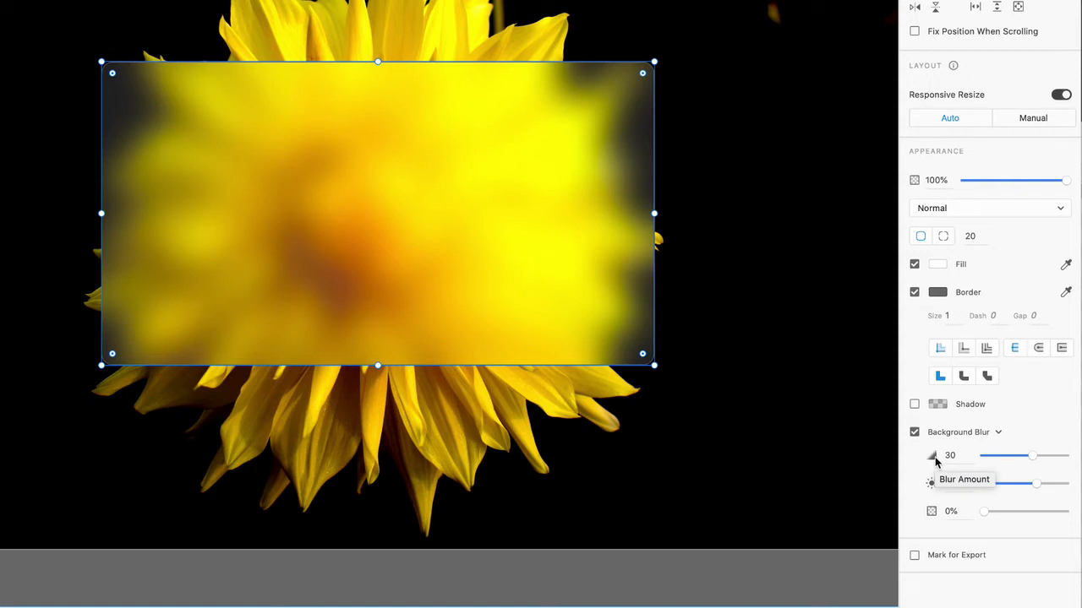
Try background blur amounts of 7 and 2 on the card and settle on 20.
{"action": "left_click_drag", "start_coordinate": [1032, 457], "coordinate": [998, 461]}
{"action": "left_click_drag", "start_coordinate": [994, 457], "coordinate": [995, 459]}
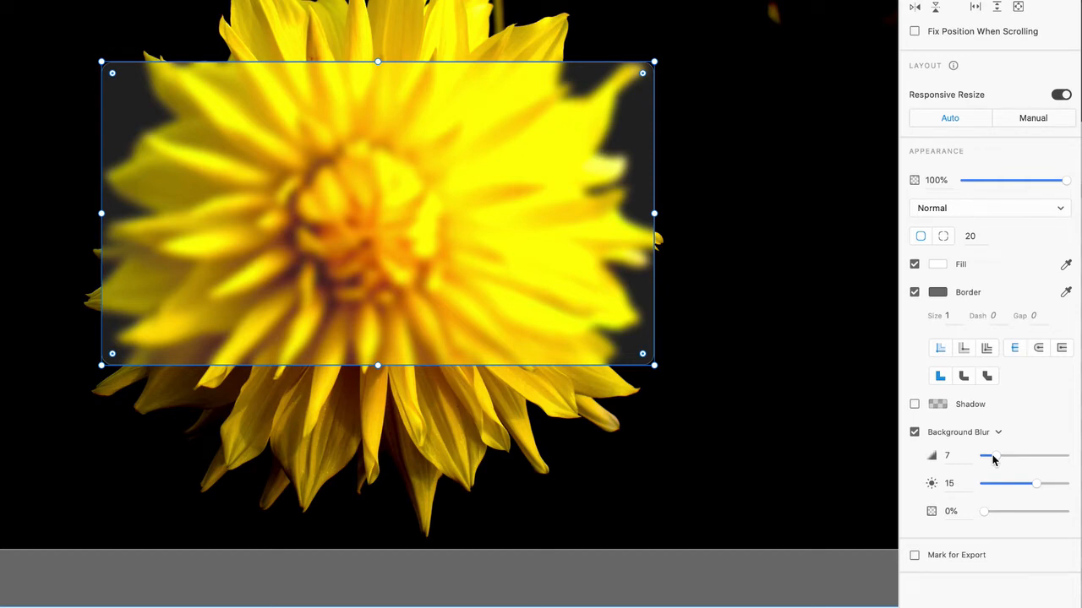
{"action": "left_click_drag", "start_coordinate": [994, 457], "coordinate": [1016, 457]}
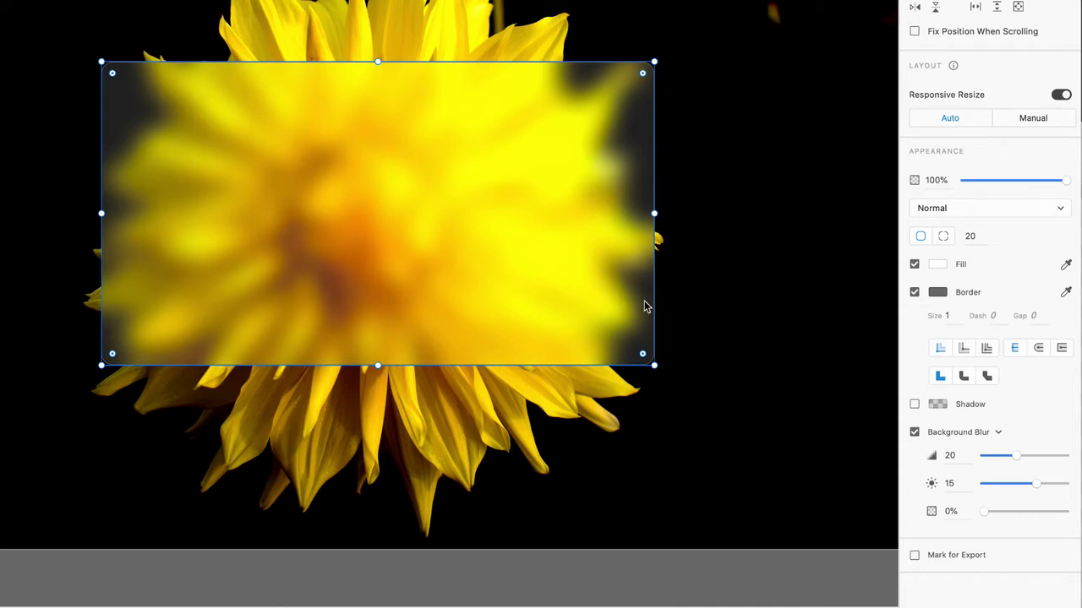
{"action": "left_click_drag", "start_coordinate": [987, 456], "coordinate": [987, 457]}
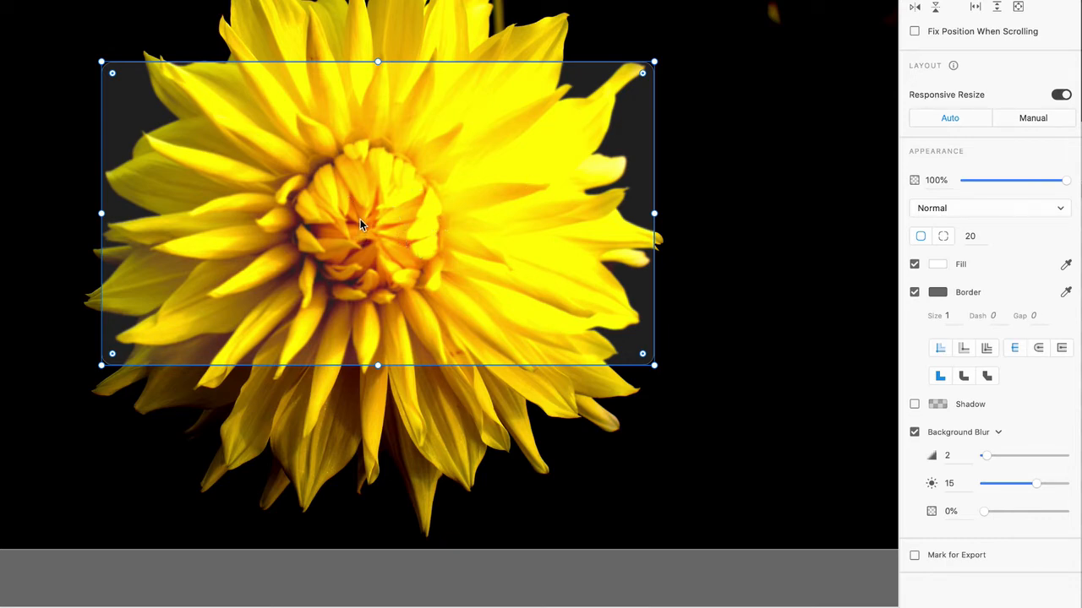
{"action": "left_click", "coordinate": [1023, 457]}
{"action": "left_click_drag", "start_coordinate": [1024, 457], "coordinate": [1015, 456]}
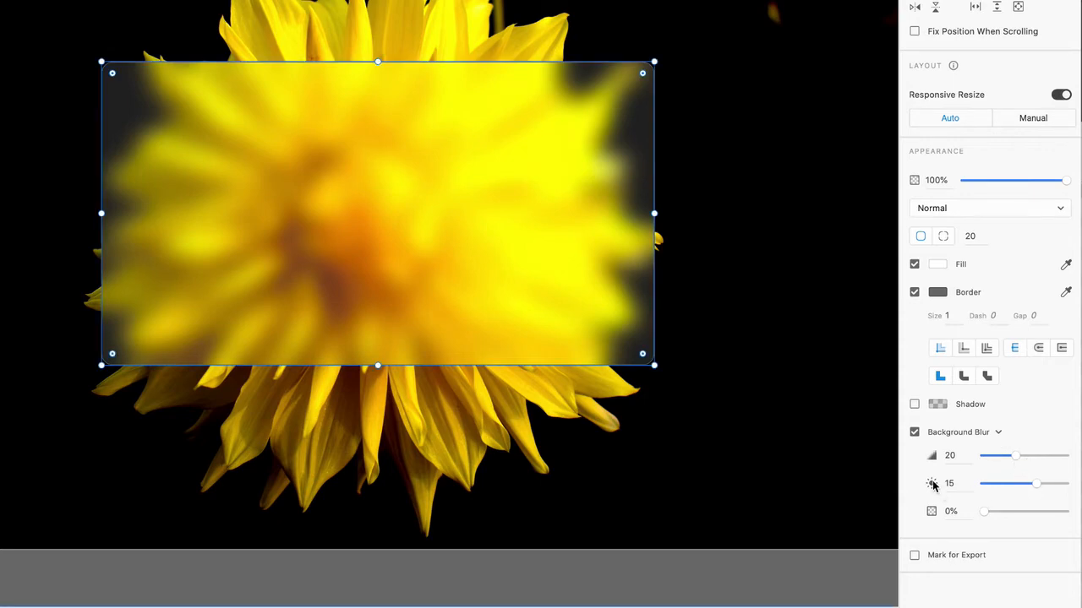
Try a very dark background blur brightness of -49, set it to 6, and keep the effect opacity at 0%.
{"action": "left_click_drag", "start_coordinate": [1038, 484], "coordinate": [983, 485]}
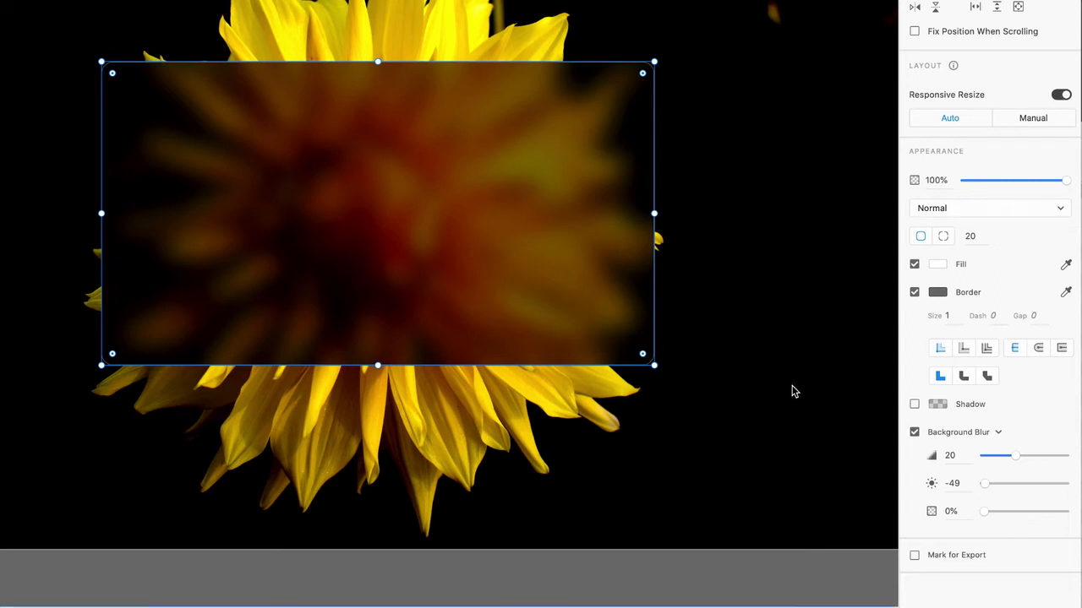
{"action": "left_click_drag", "start_coordinate": [986, 485], "coordinate": [957, 494]}
{"action": "left_click_drag", "start_coordinate": [1024, 493], "coordinate": [1028, 485]}
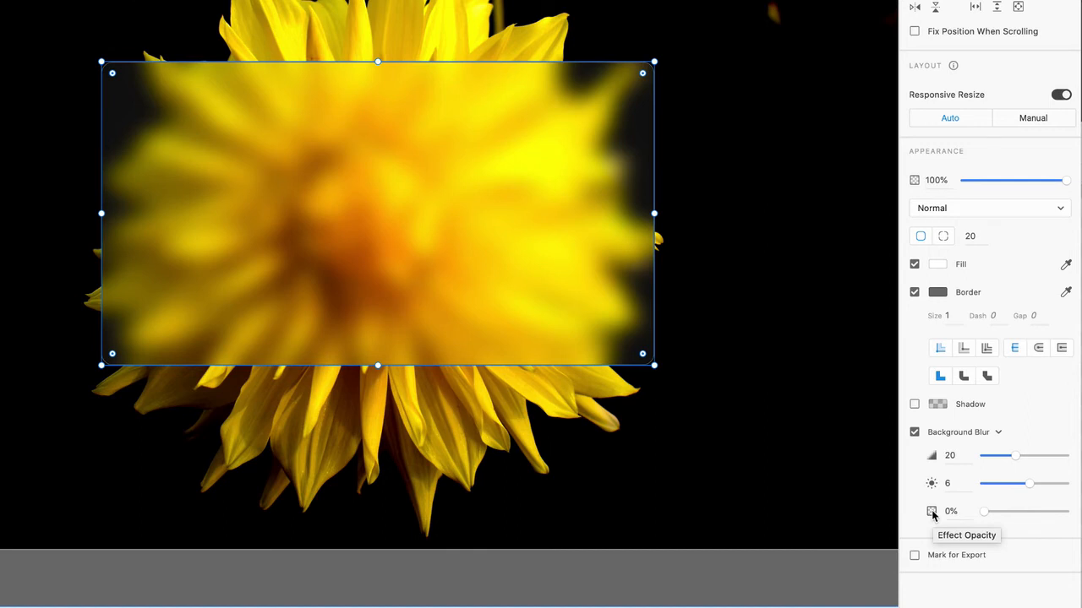
{"action": "mouse_move", "coordinate": [985, 513]}
{"action": "left_mouse_down"}
{"action": "mouse_move", "coordinate": [1069, 519]}
{"action": "mouse_move", "coordinate": [976, 517]}
{"action": "left_mouse_up"}
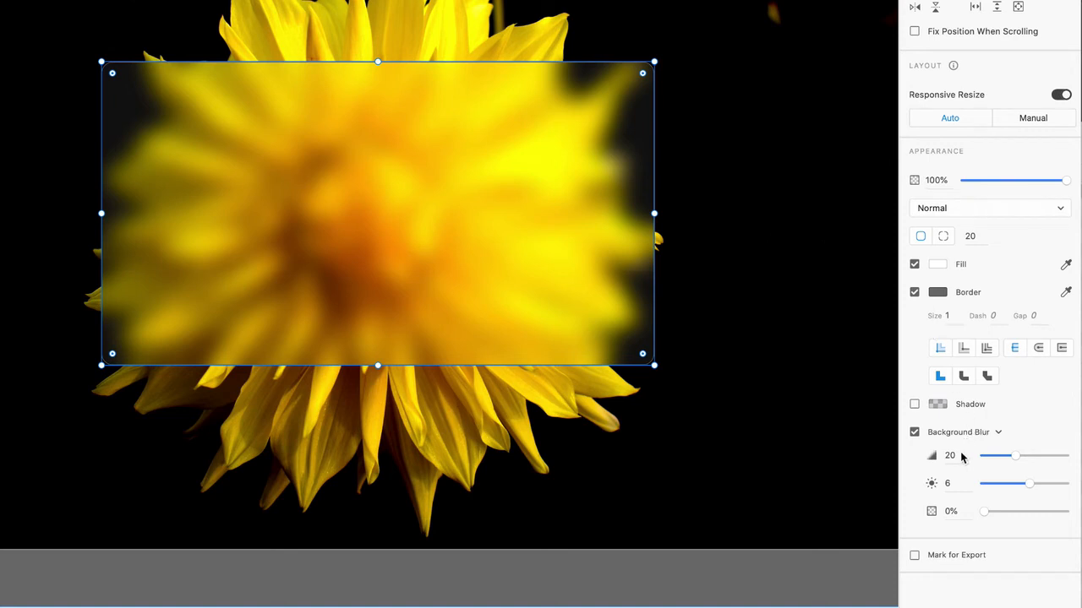
Hide the card's border temporarily to compare the glass effect without it.
{"action": "left_click", "coordinate": [761, 248]}
{"action": "left_click", "coordinate": [381, 167]}
{"action": "left_click", "coordinate": [914, 293]}
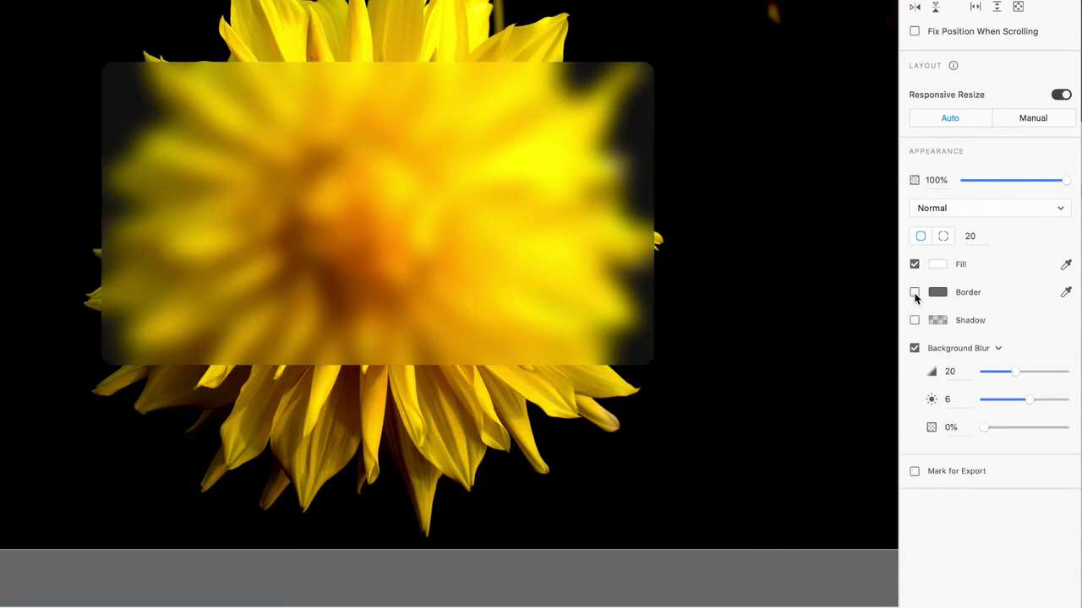
{"action": "left_click", "coordinate": [751, 7]}
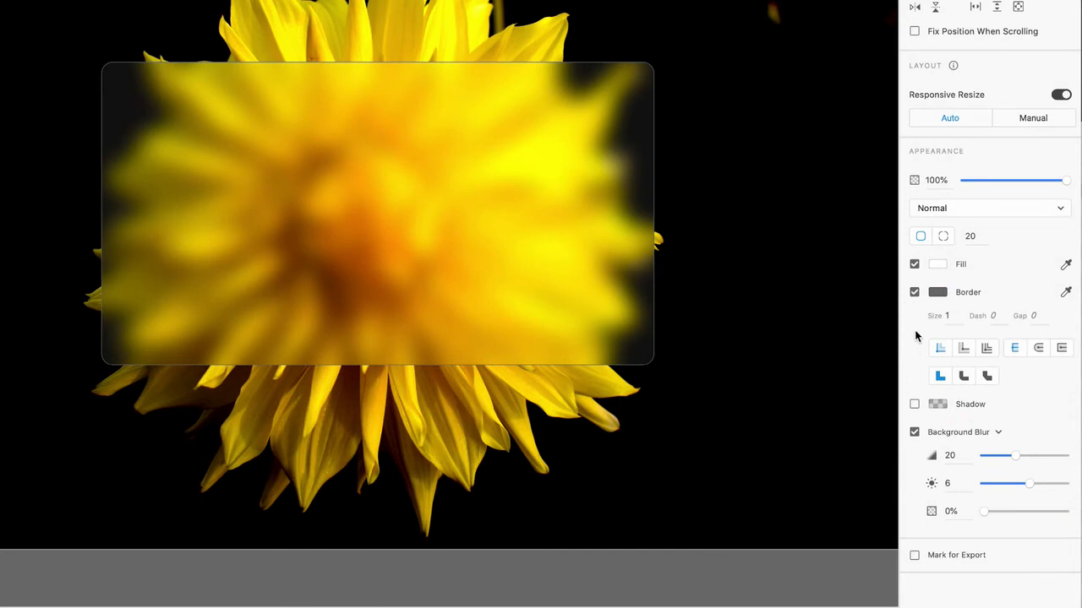
Set the card's border size to 2 and its colour to light gray #ACACAC, and shift the card slightly left.
{"action": "left_click", "coordinate": [949, 315]}
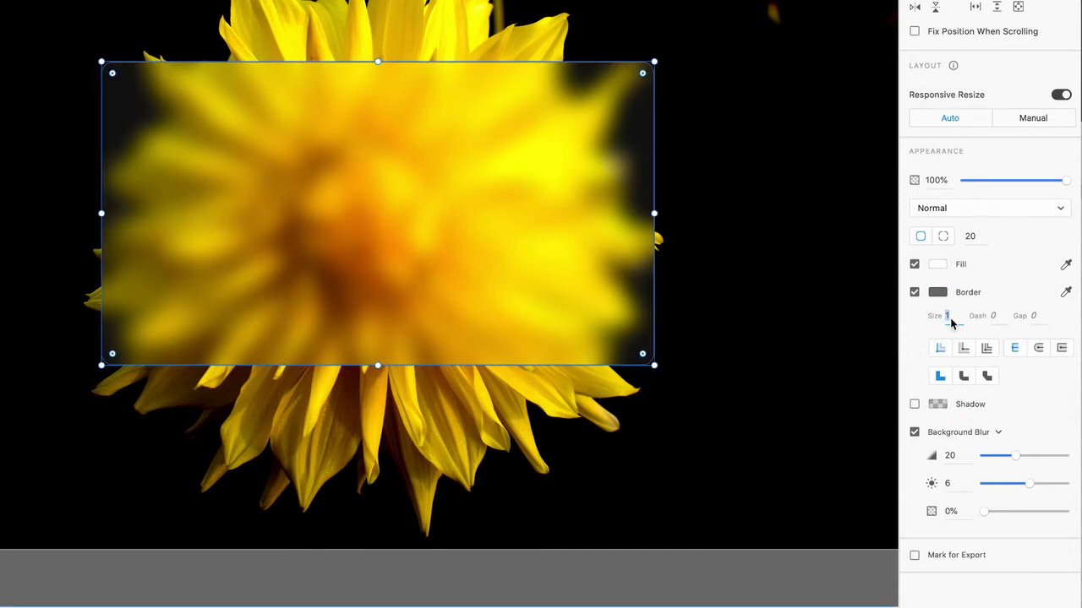
{"action": "type", "text": "2"}
{"action": "key", "text": "Escape"}
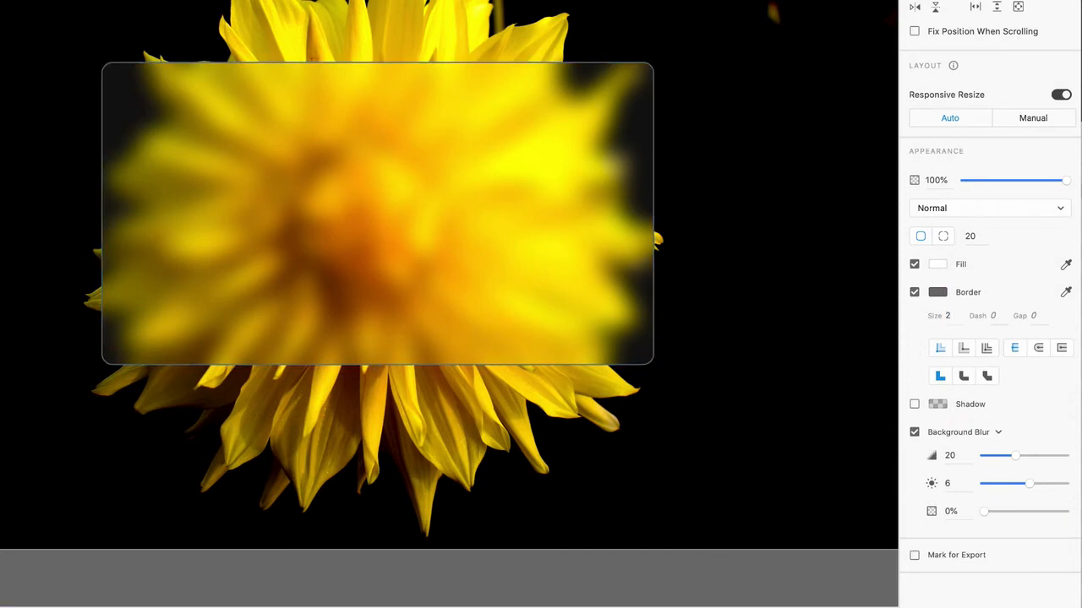
{"action": "left_click", "coordinate": [937, 292]}
{"action": "mouse_move", "coordinate": [760, 235]}
{"action": "left_mouse_down"}
{"action": "mouse_move", "coordinate": [748, 201]}
{"action": "mouse_move", "coordinate": [752, 256]}
{"action": "mouse_move", "coordinate": [751, 245]}
{"action": "left_mouse_up"}
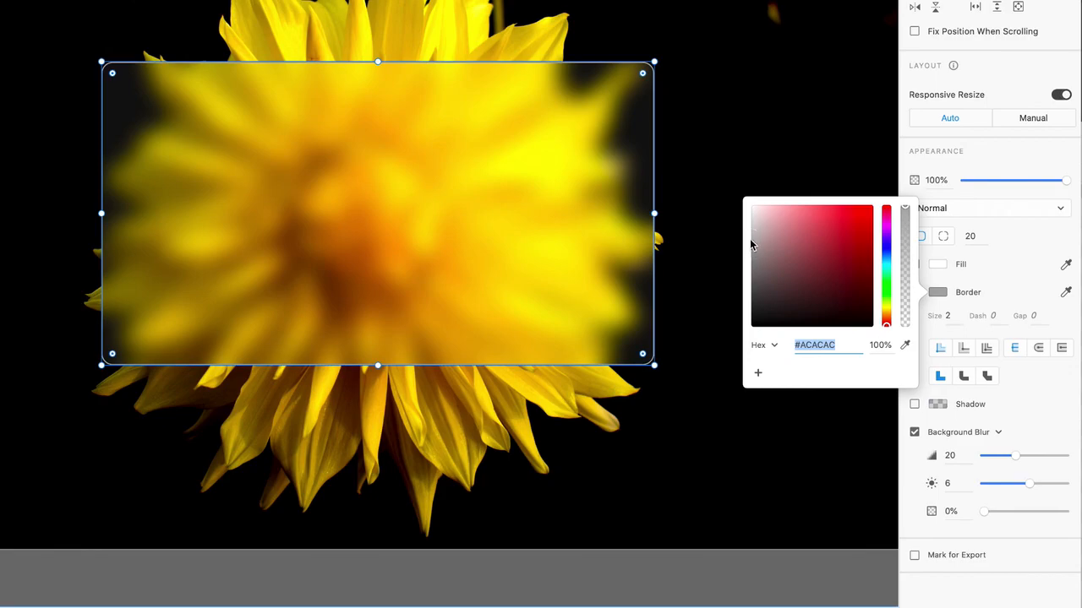
{"action": "mouse_move", "coordinate": [610, 313]}
{"action": "left_mouse_down"}
{"action": "mouse_move", "coordinate": [600, 336]}
{"action": "mouse_move", "coordinate": [591, 306]}
{"action": "left_mouse_up"}
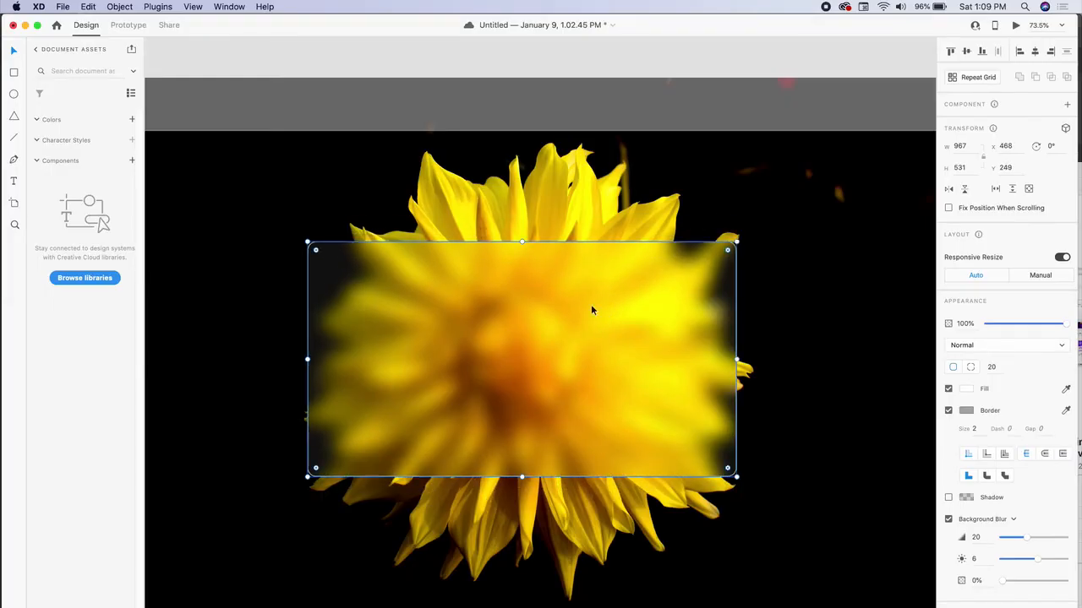